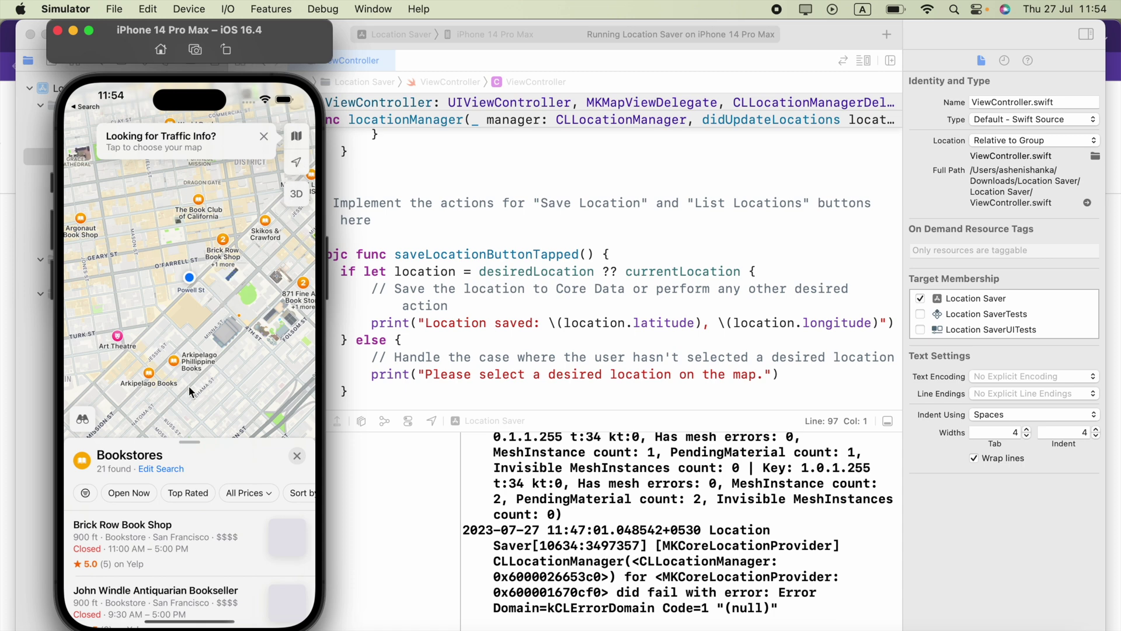
# View the Arkipelago Phillipine Books place card, recentre on your location, and open Simulator Features.
pyautogui.click(217, 378)
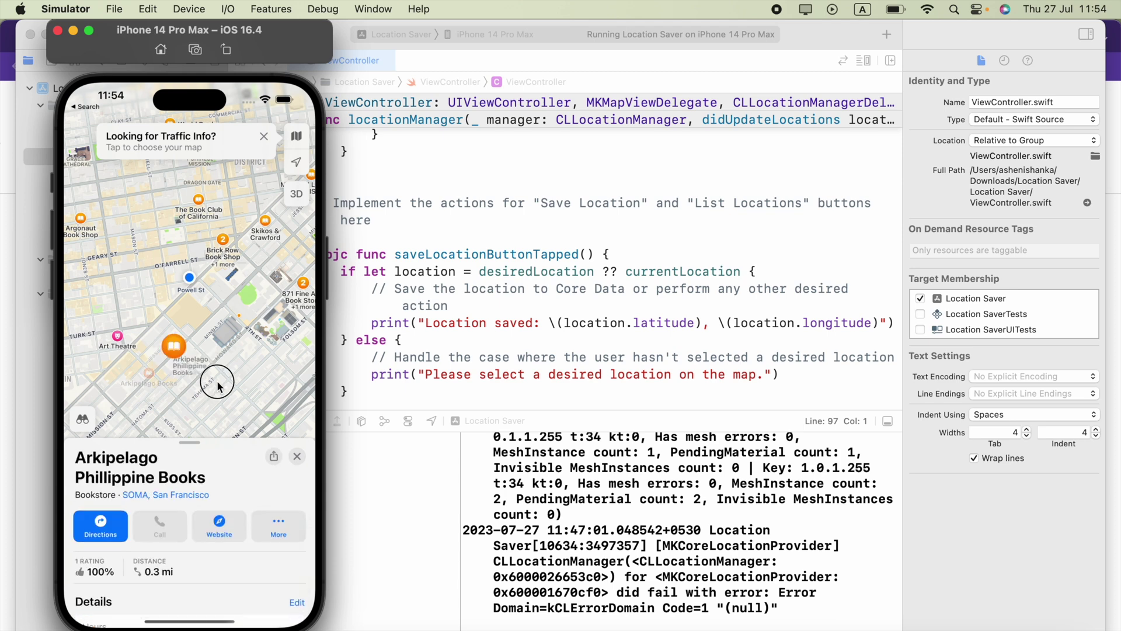
pyautogui.click(299, 159)
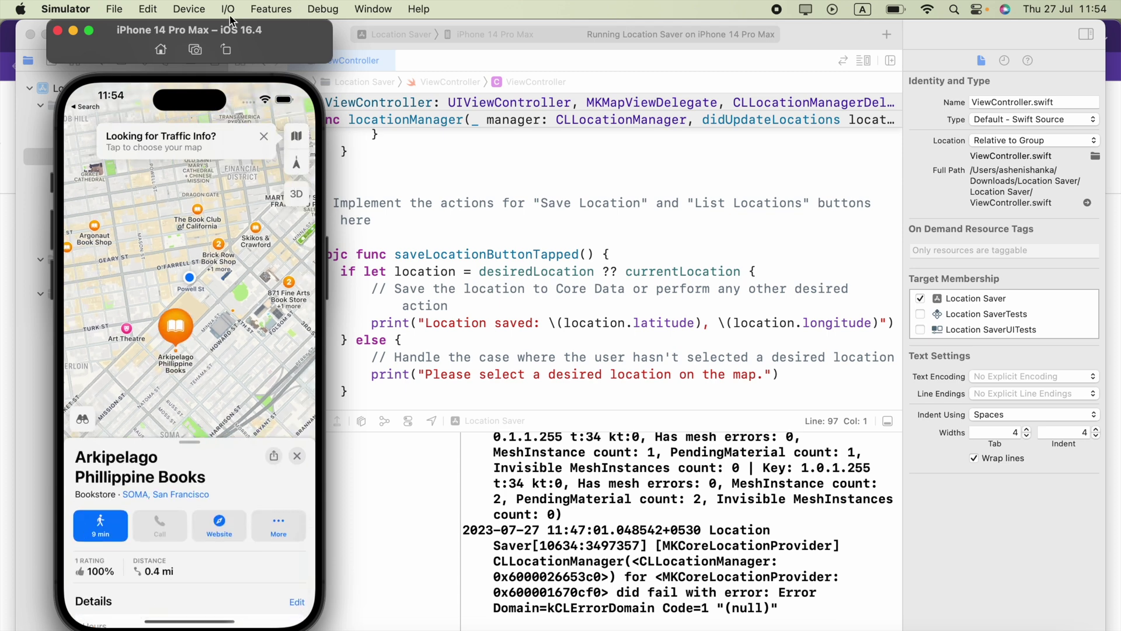
pyautogui.click(268, 8)
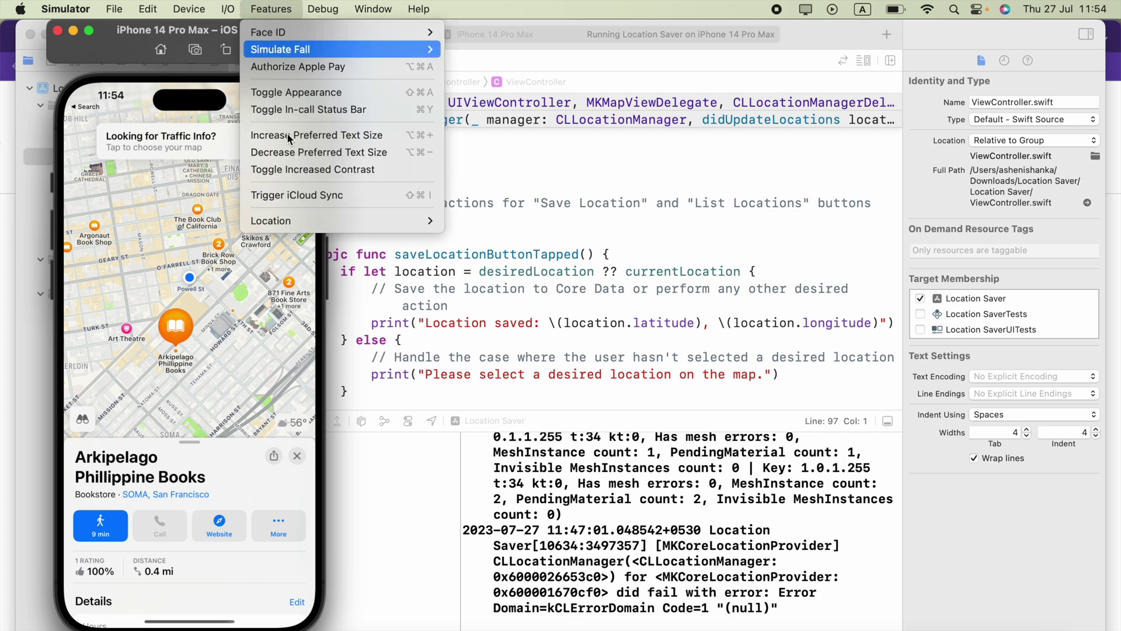
pyautogui.moveTo(271, 221)
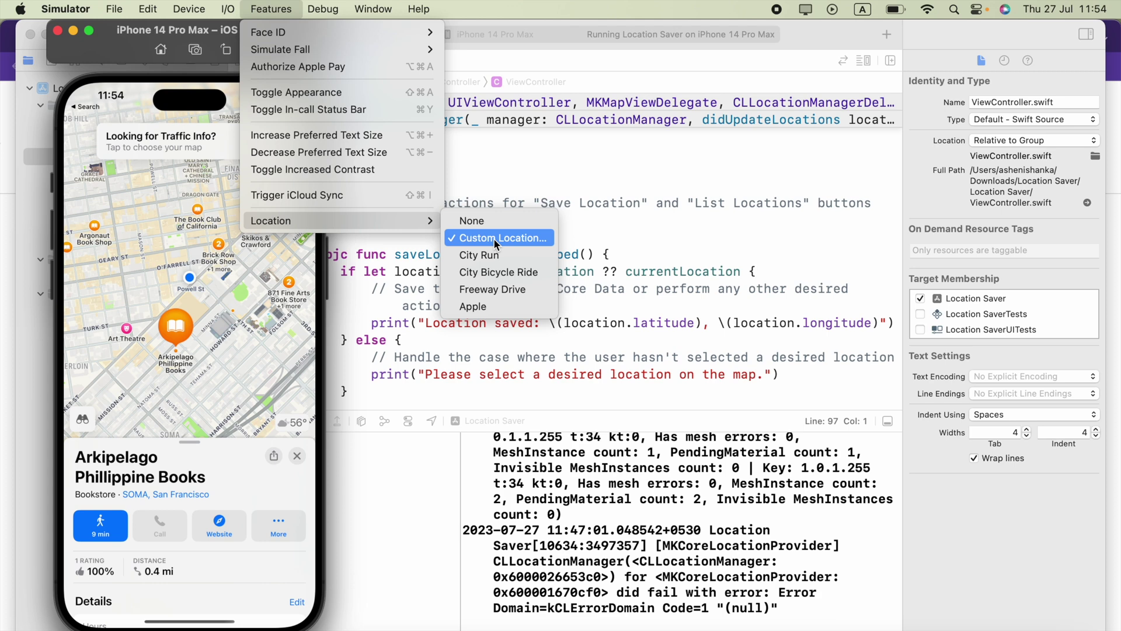
# Change the simulated location from Custom Location to the Apple preset.
pyautogui.click(493, 315)
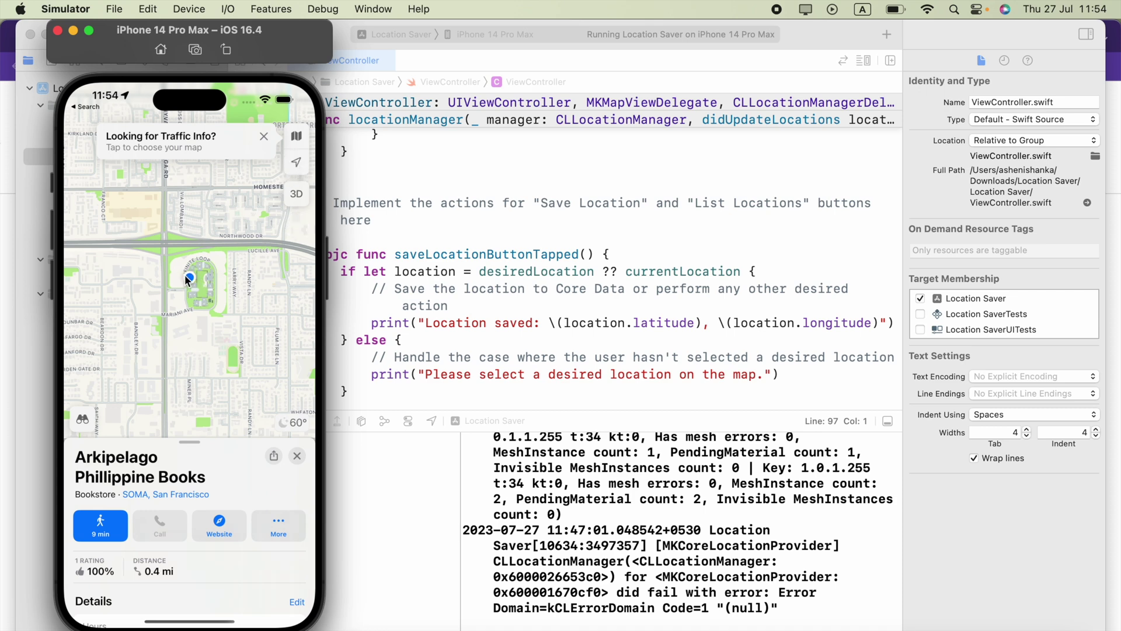
pyautogui.click(286, 7)
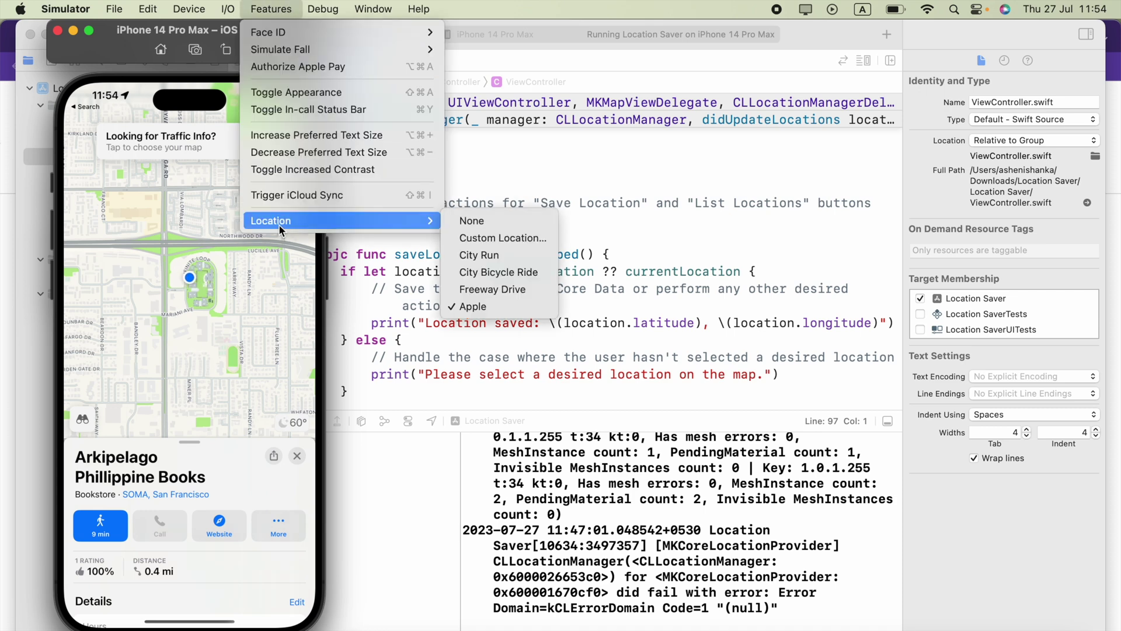
pyautogui.click(512, 238)
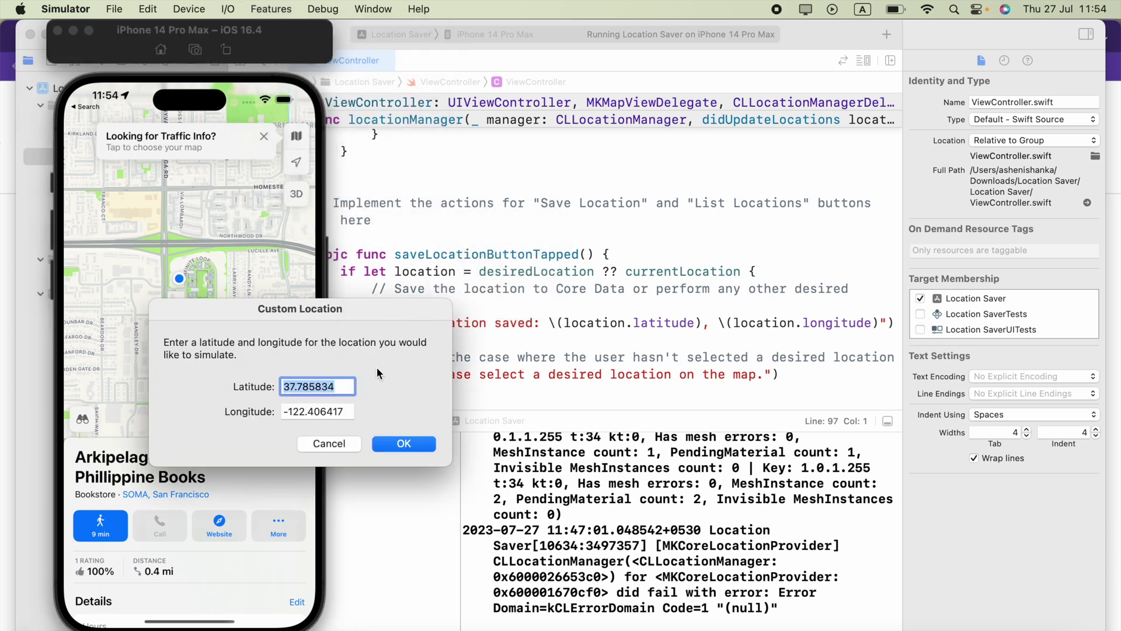
pyautogui.click(331, 438)
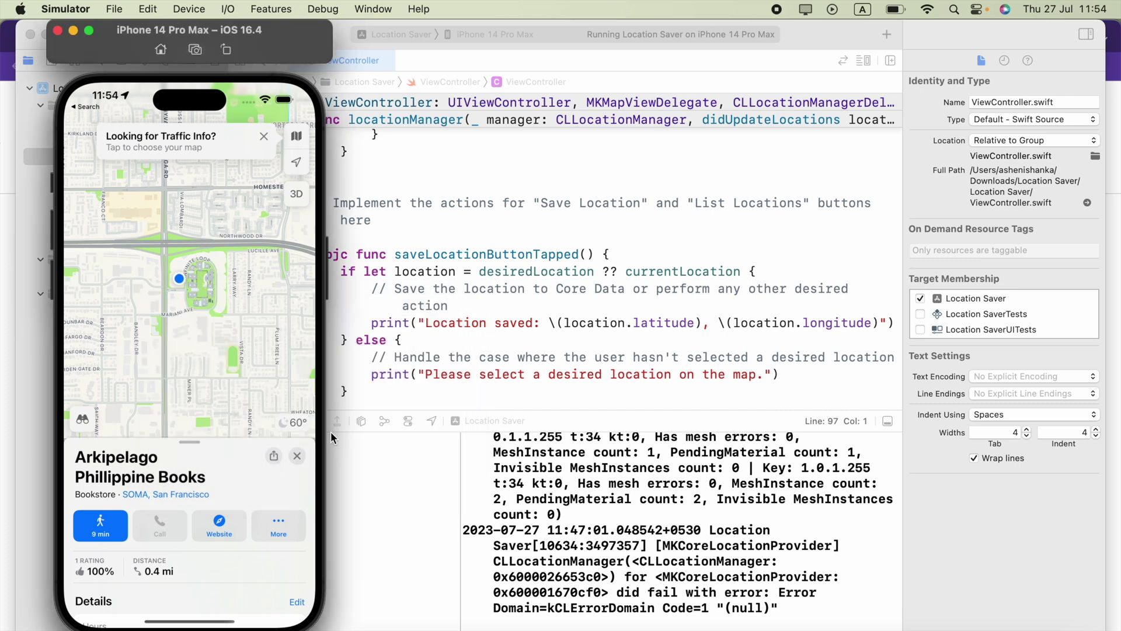
pyautogui.click(271, 9)
pyautogui.moveTo(271, 221)
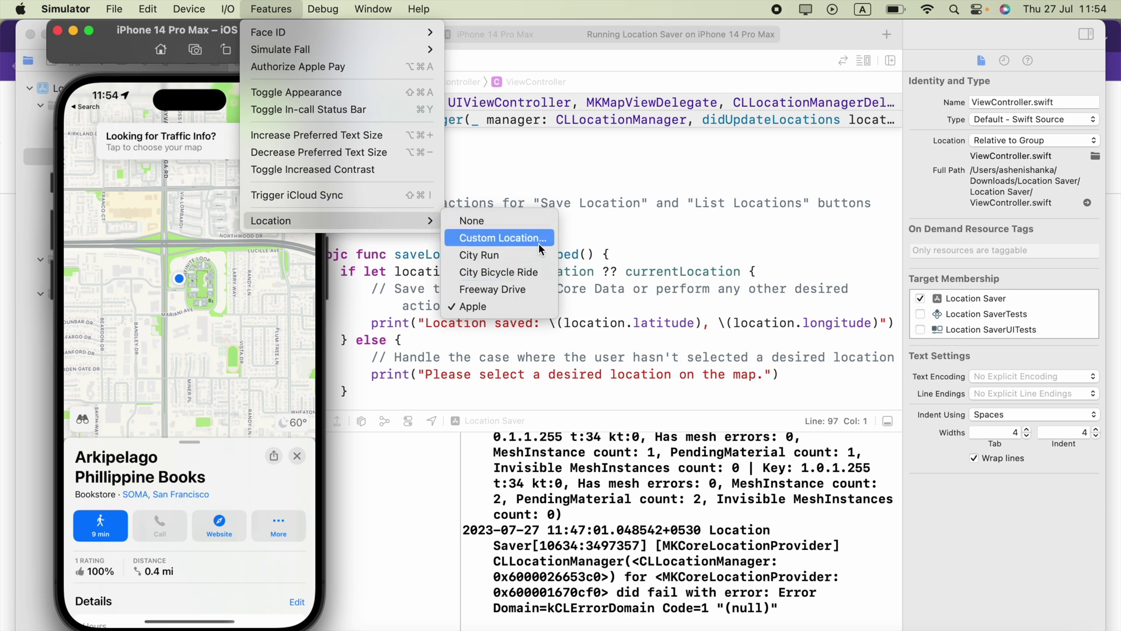
# Simulate the City Bicycle Ride route and have Maps follow the position, north-up.
pyautogui.click(527, 275)
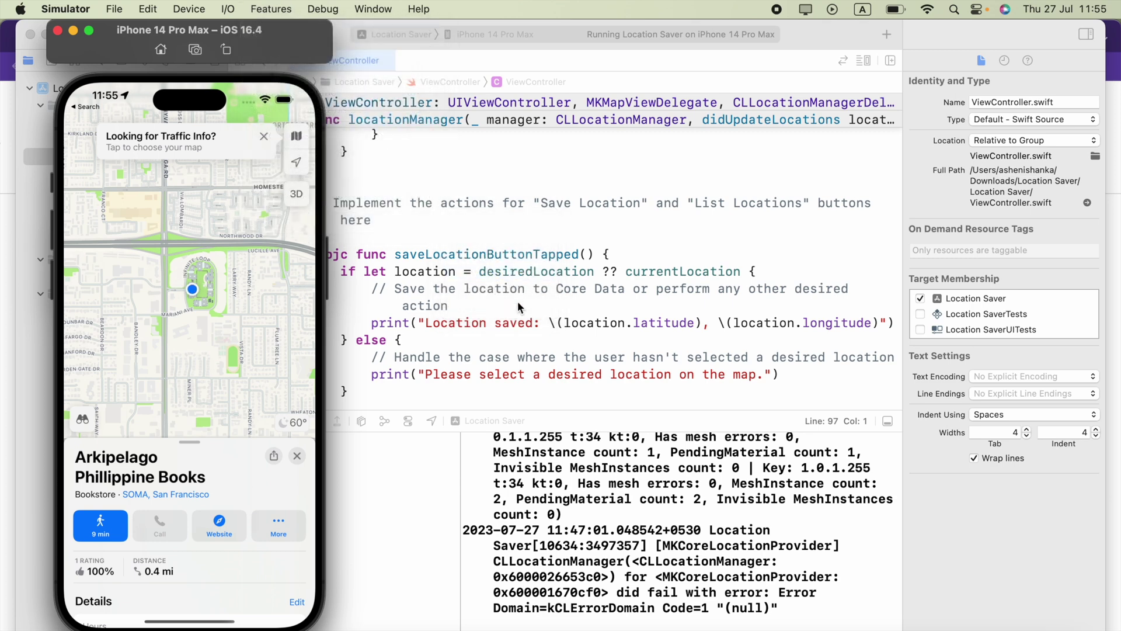
pyautogui.click(298, 167)
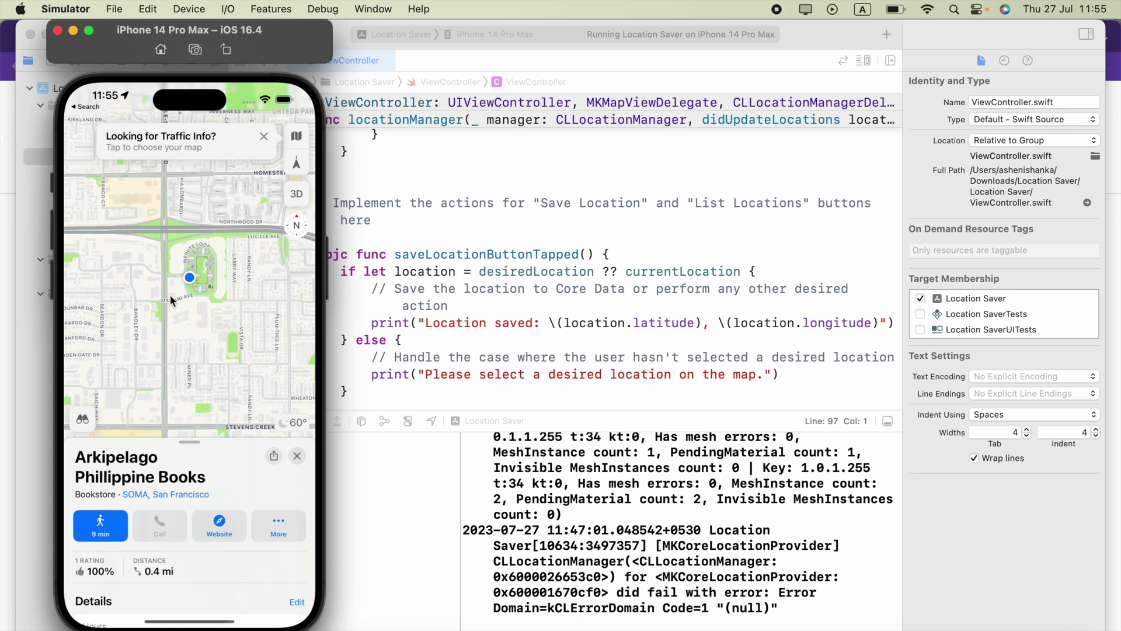
pyautogui.click(304, 168)
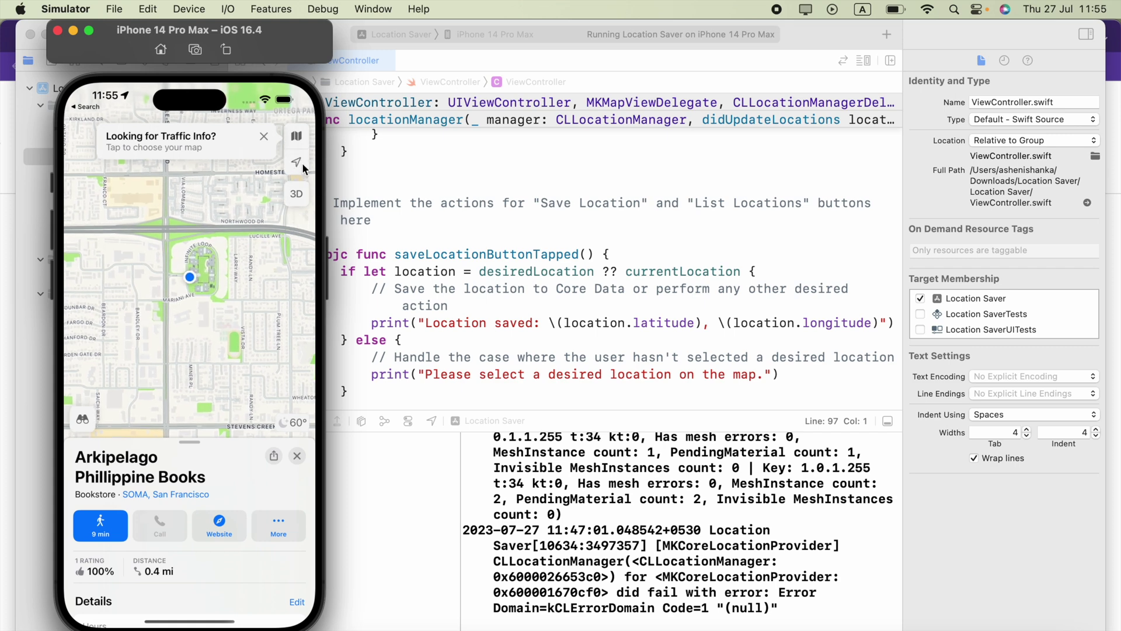